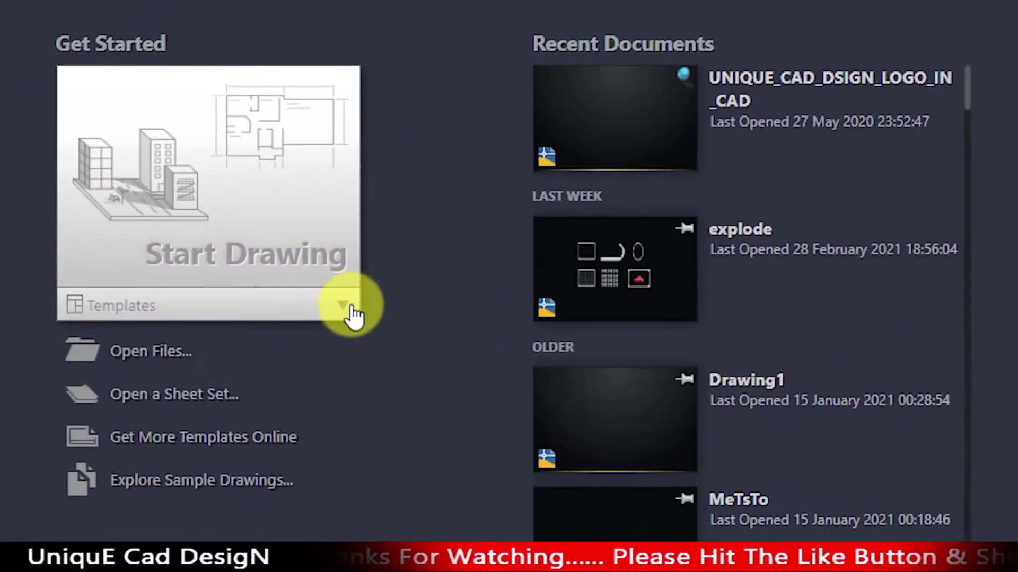
- Start a new blank drawing, Drawing4, from the No Template - Imperial option
{"action": "left_click", "coordinate": [249, 350]}
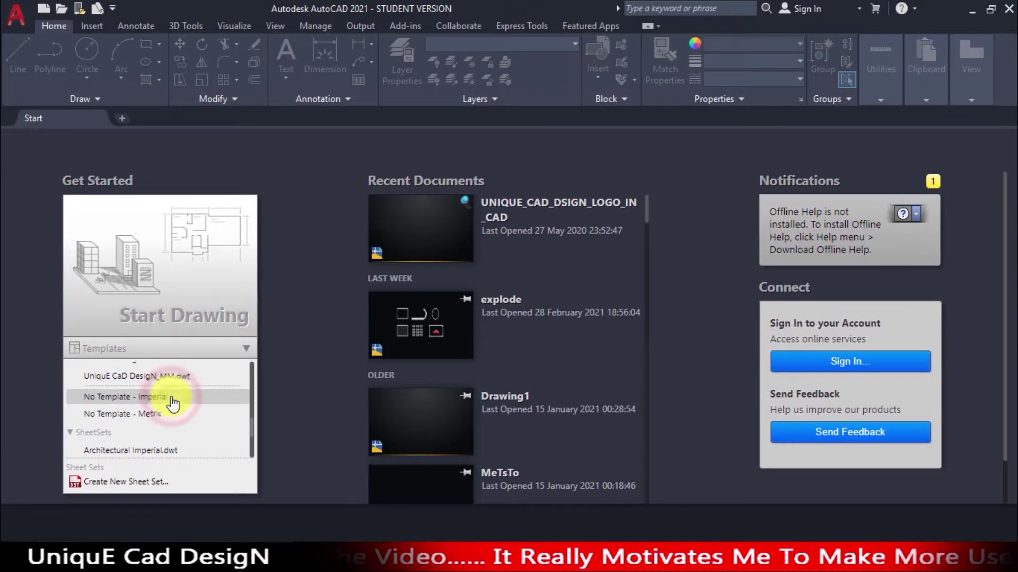
{"action": "left_click", "coordinate": [174, 396]}
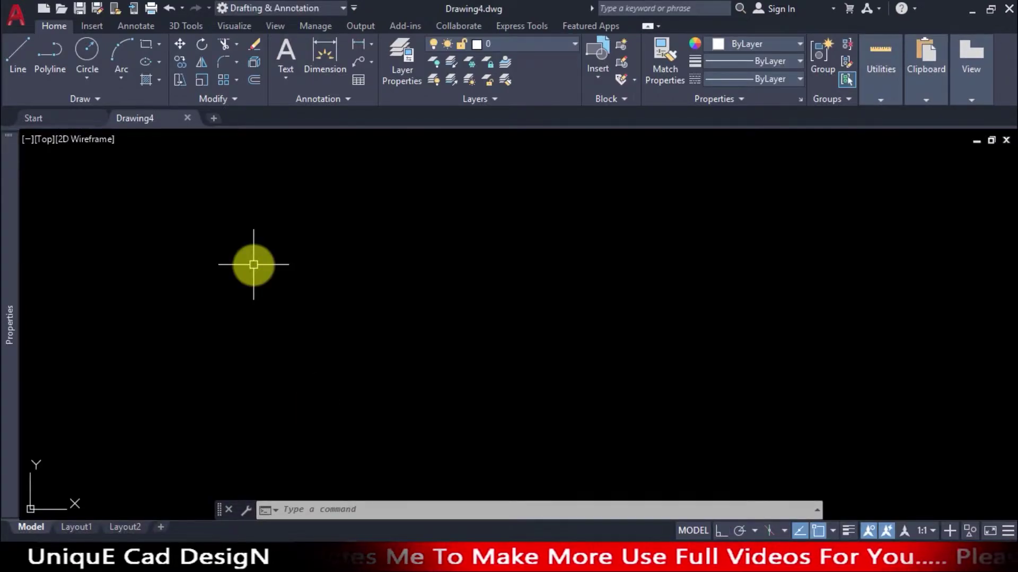
{"action": "type", "text": "un"}
- Set length units to Architectural with 0'-0 1/16" precision using UNITS
{"action": "key", "text": "Return"}
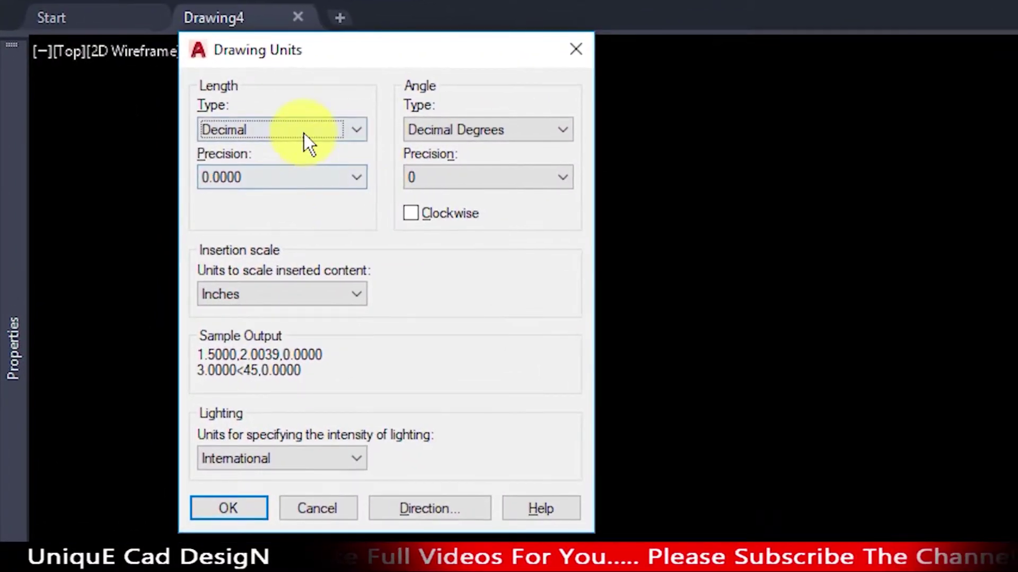
{"action": "left_click", "coordinate": [303, 131]}
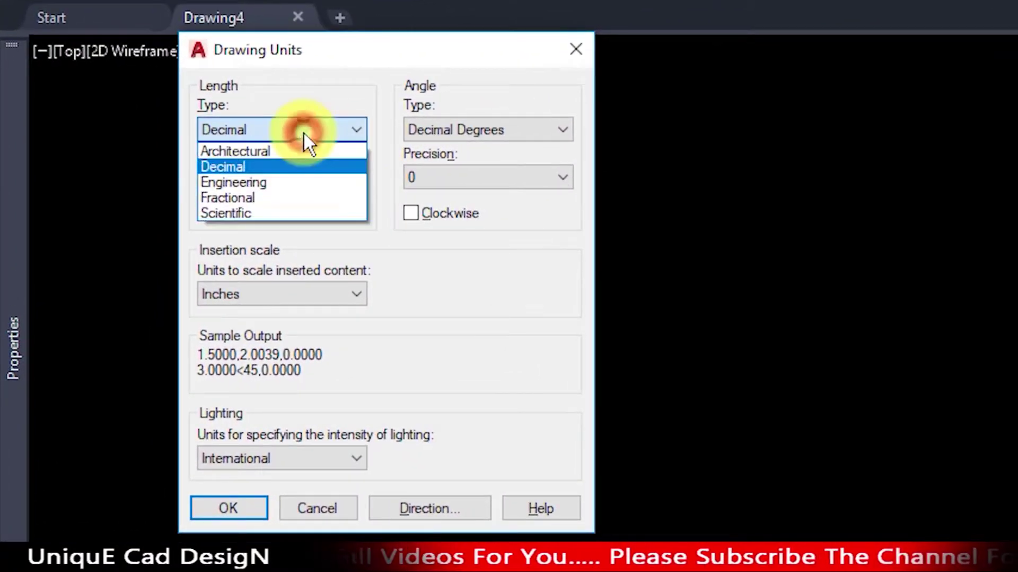
{"action": "left_click", "coordinate": [274, 151]}
{"action": "left_click", "coordinate": [290, 178]}
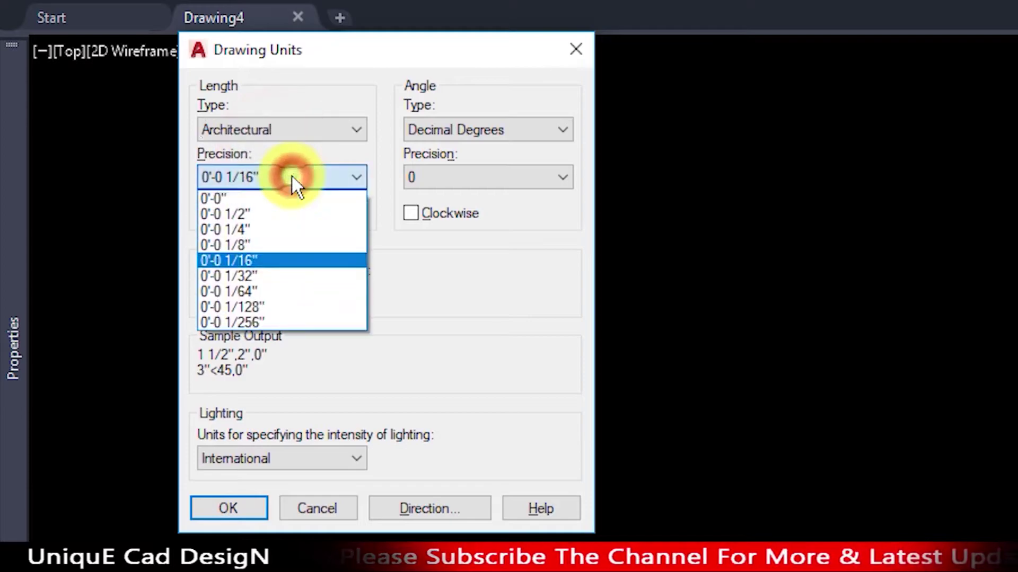
{"action": "left_click", "coordinate": [275, 261]}
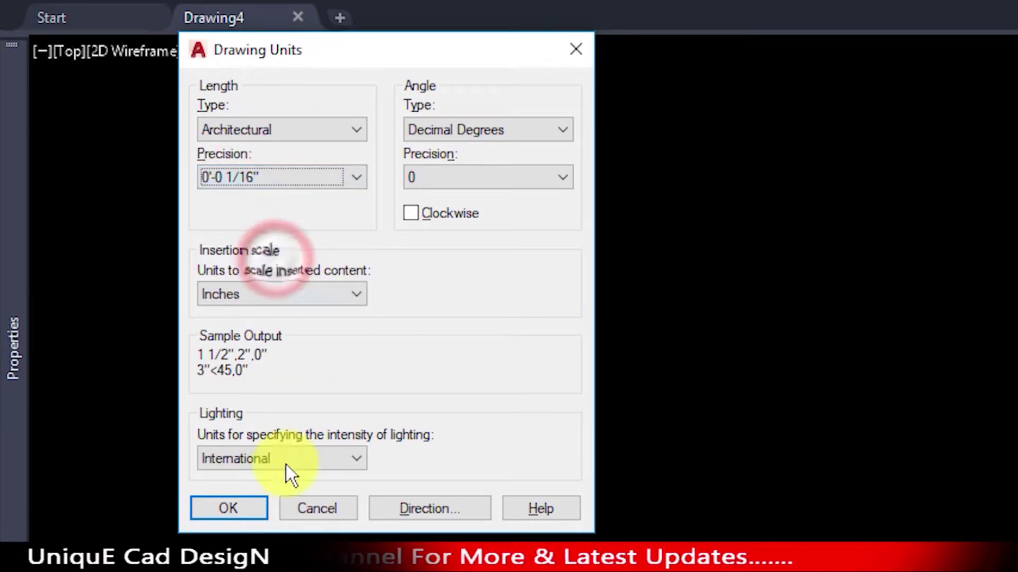
{"action": "left_click", "coordinate": [231, 508]}
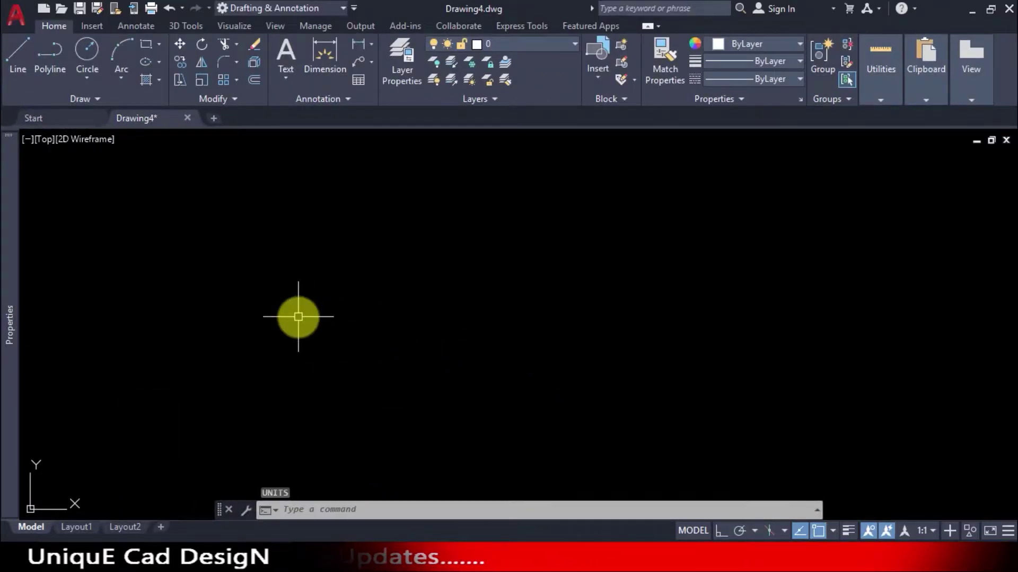
{"action": "type", "text": "D"}
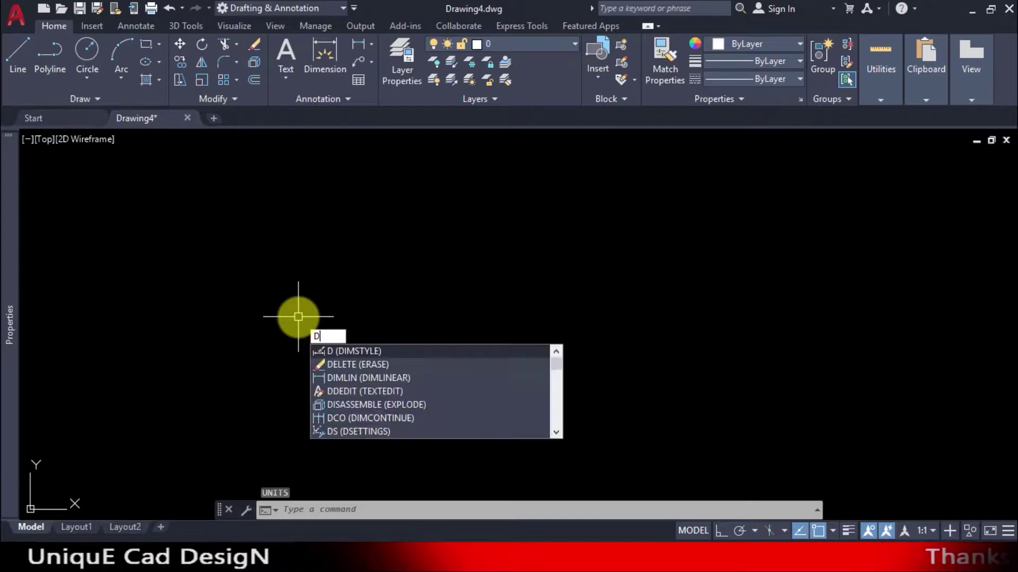
- Give the Standard dimension style Architectural units at 1/16" precision and make it current
{"action": "key", "text": "Return"}
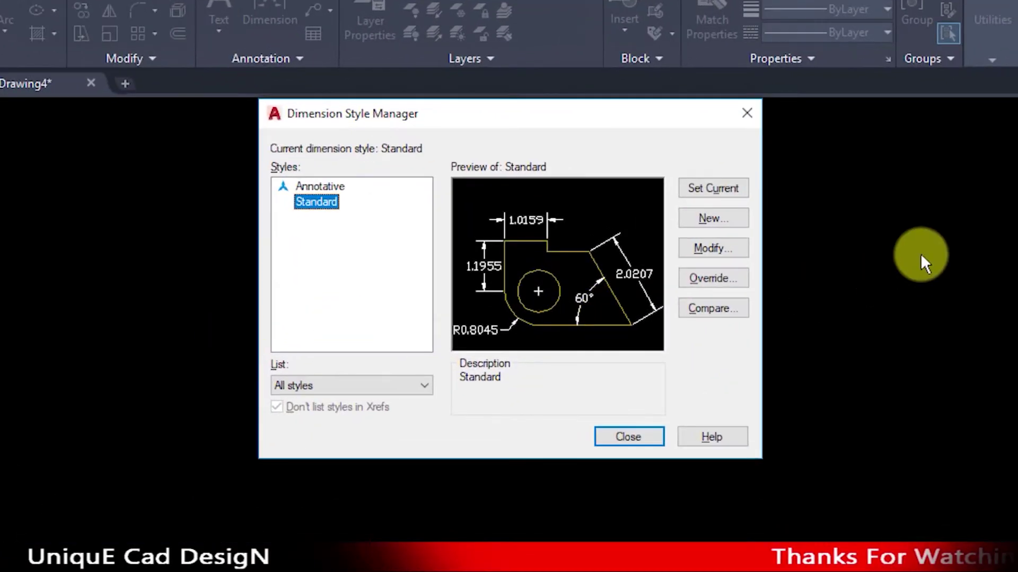
{"action": "left_click", "coordinate": [730, 250]}
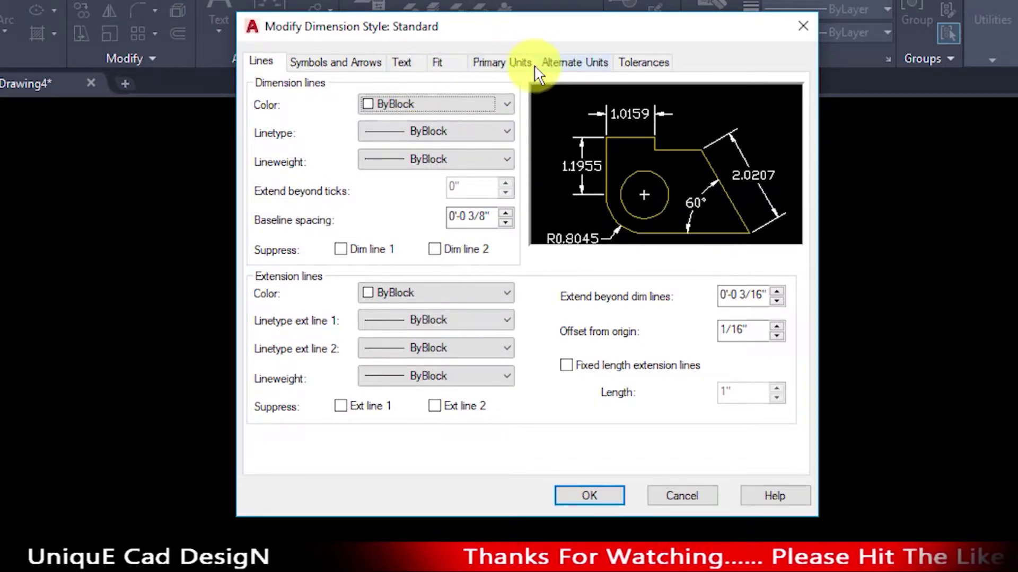
{"action": "left_click", "coordinate": [512, 63]}
{"action": "left_click", "coordinate": [439, 102]}
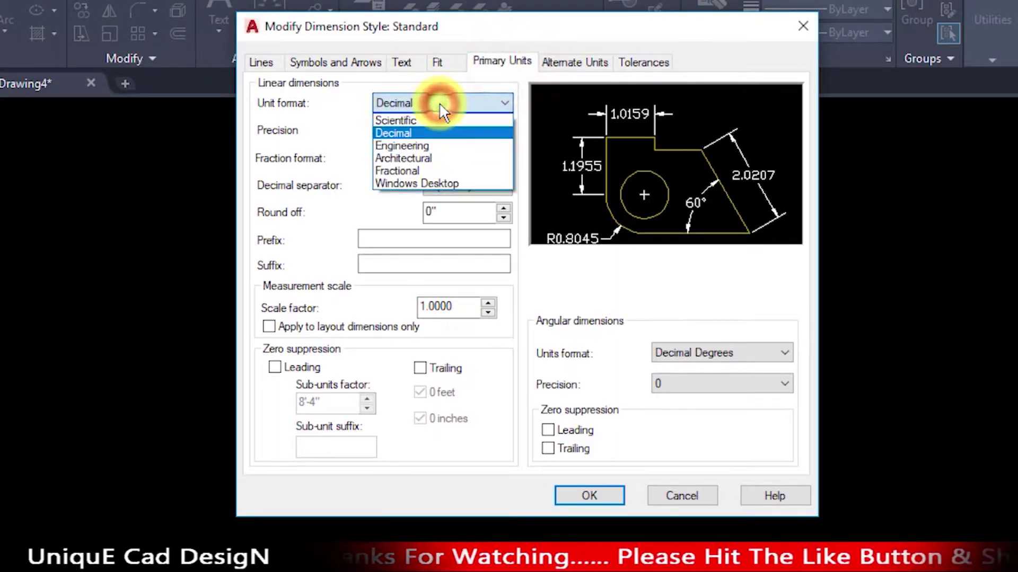
{"action": "left_click", "coordinate": [424, 158]}
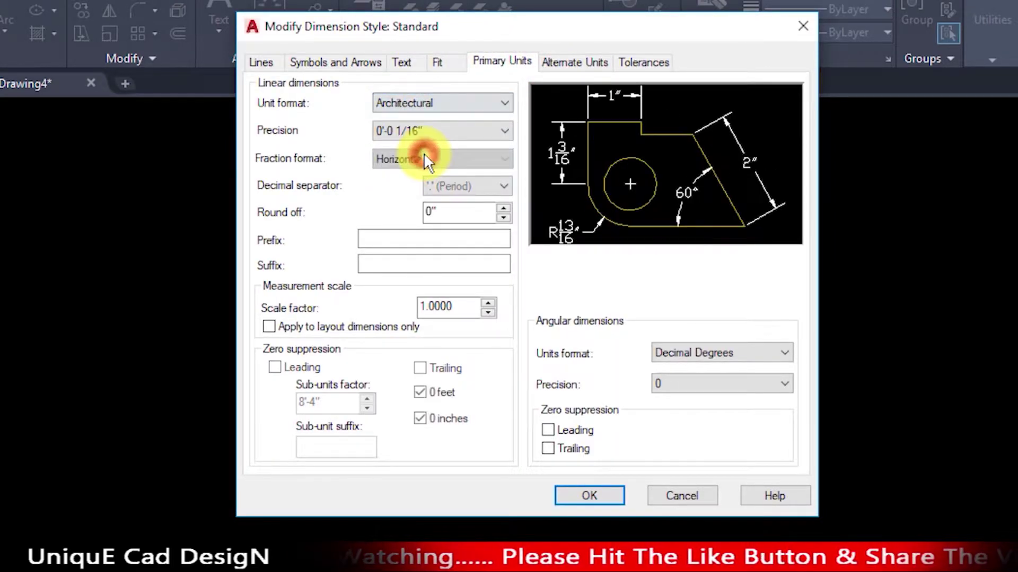
{"action": "left_click", "coordinate": [454, 131]}
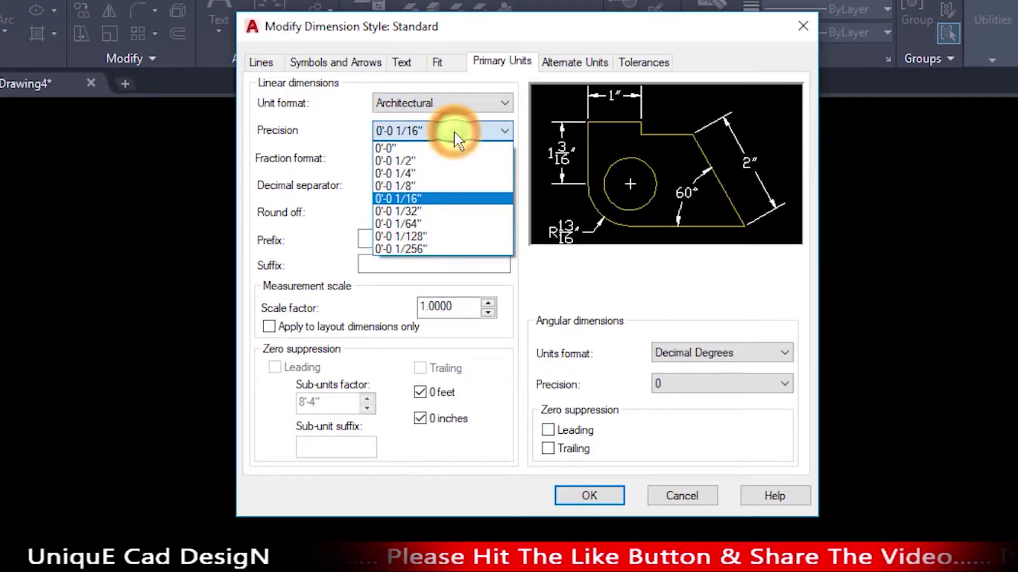
{"action": "left_click", "coordinate": [440, 197]}
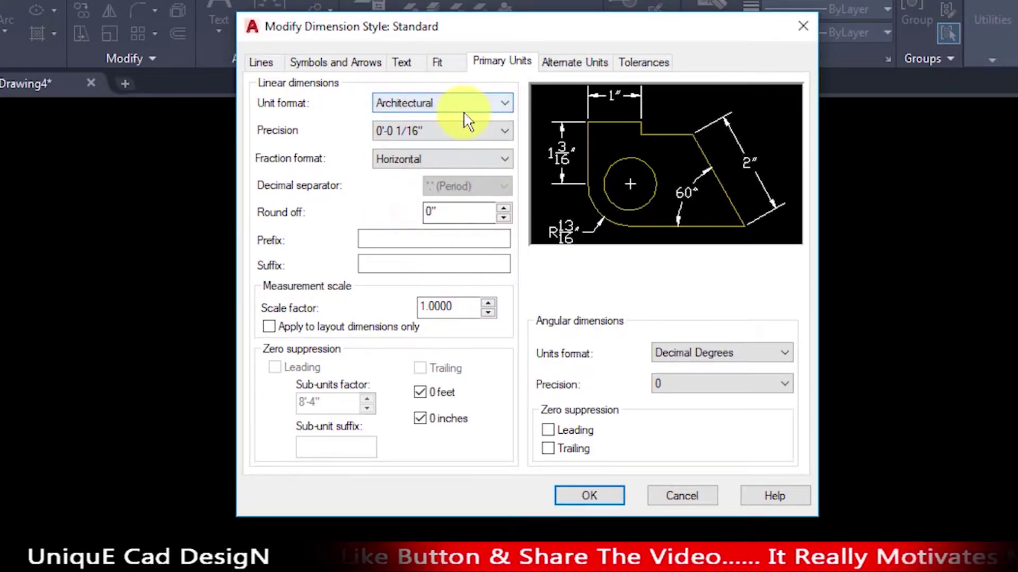
{"action": "left_click", "coordinate": [592, 496]}
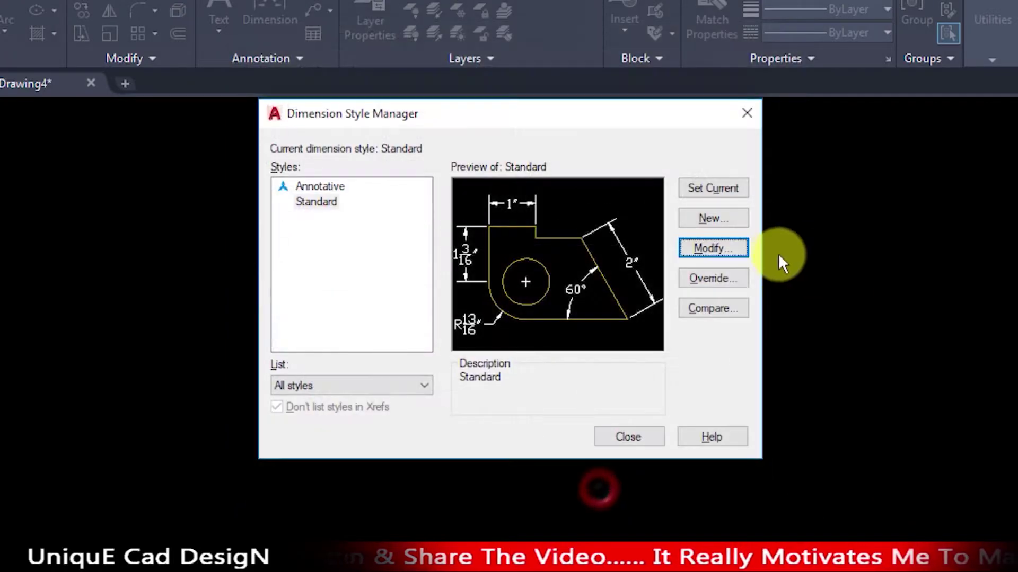
{"action": "left_click", "coordinate": [715, 190]}
{"action": "left_click", "coordinate": [628, 437]}
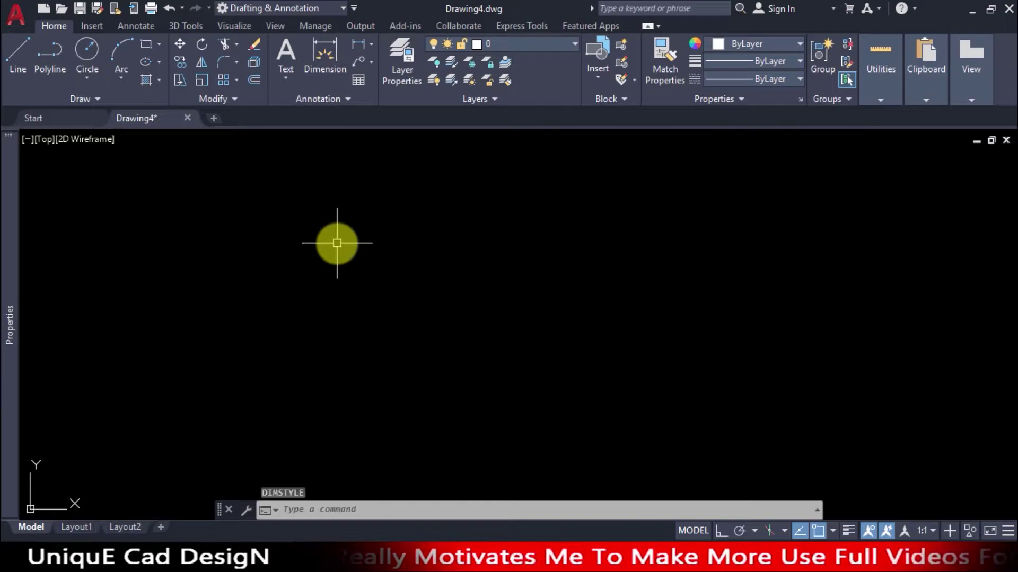
{"action": "type", "text": "l"}
- Draw an Ortho-constrained horizontal line across the drawing
{"action": "key", "text": "Return"}
{"action": "left_click", "coordinate": [273, 206]}
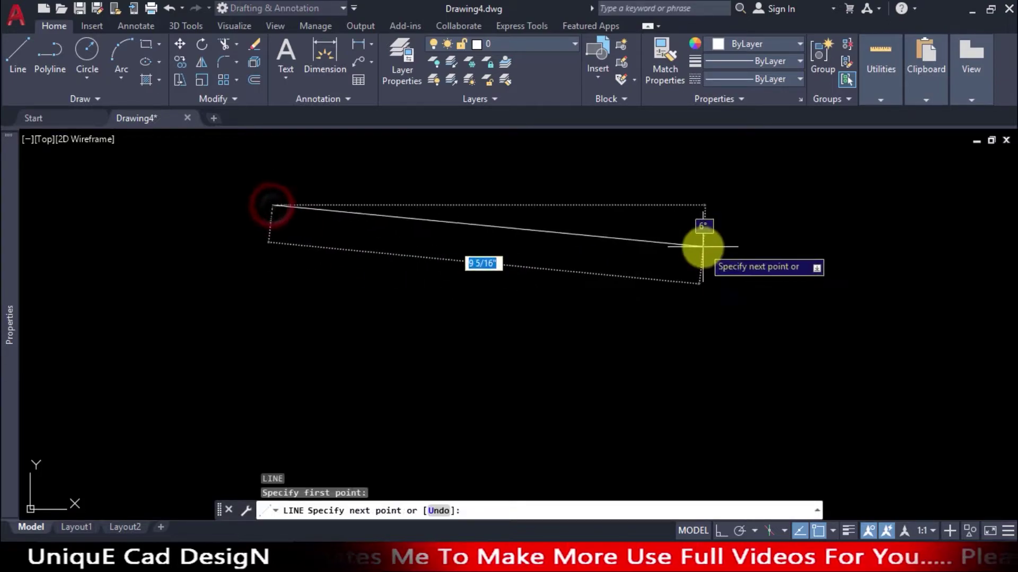
{"action": "key", "text": "F8"}
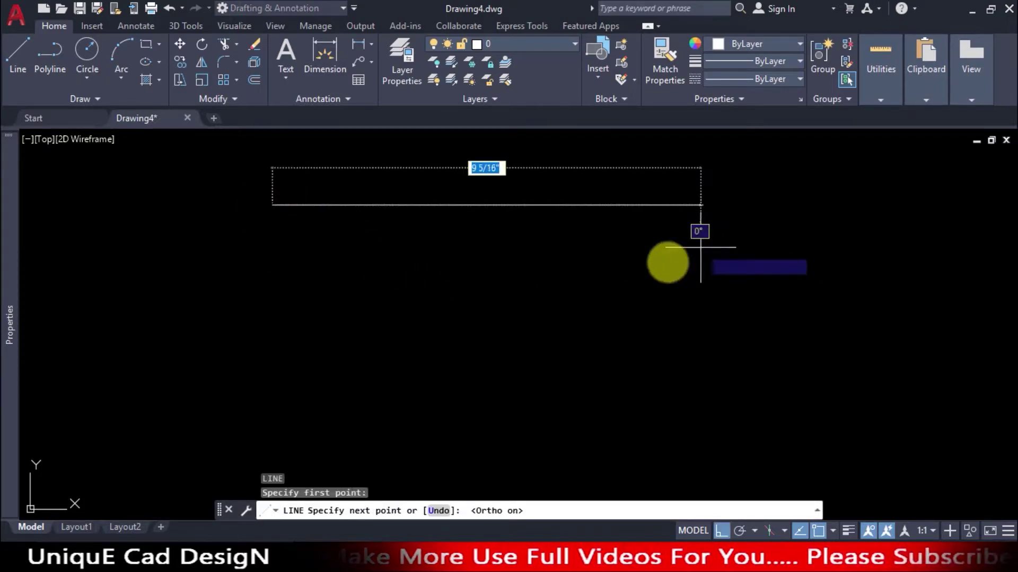
{"action": "scroll", "coordinate": [509, 310], "scroll_direction": "down", "scroll_amount": 4}
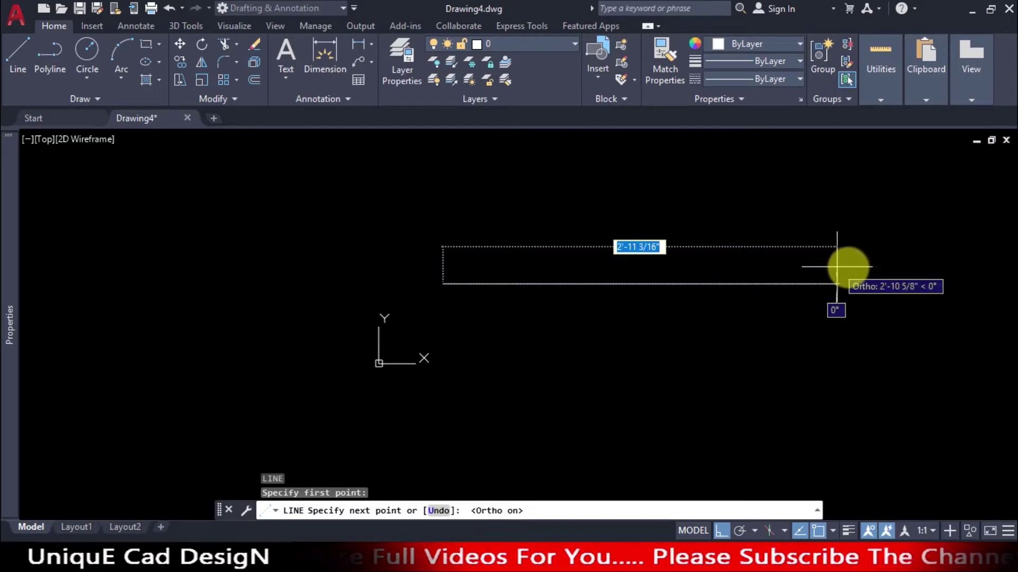
{"action": "left_click", "coordinate": [906, 265]}
{"action": "key", "text": "Escape"}
{"action": "scroll", "coordinate": [842, 325], "scroll_direction": "down", "scroll_amount": 2}
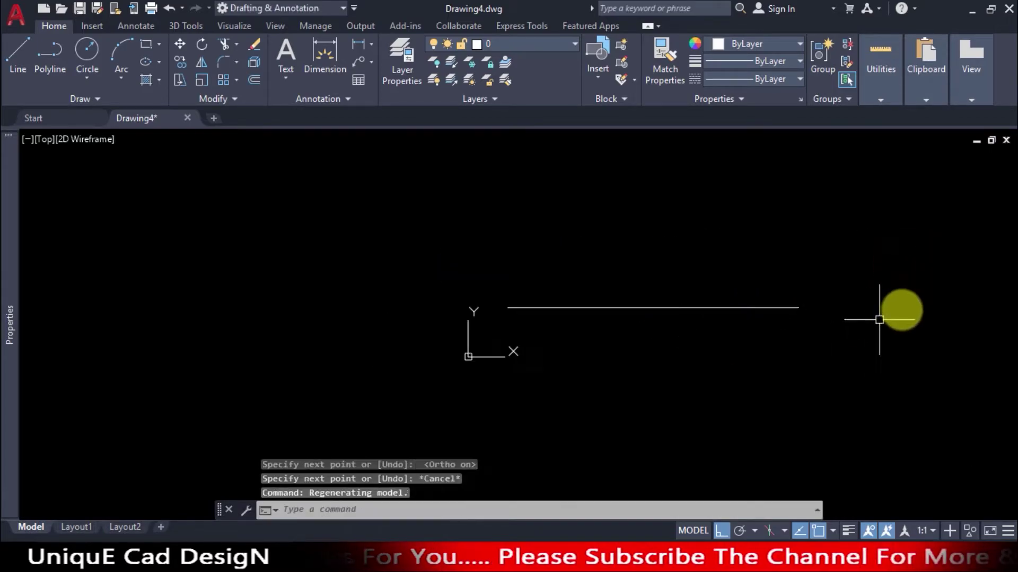
{"action": "scroll", "coordinate": [874, 326], "scroll_direction": "up", "scroll_amount": 3}
{"action": "scroll", "coordinate": [787, 326], "scroll_direction": "down", "scroll_amount": 1}
{"action": "scroll", "coordinate": [337, 376], "scroll_direction": "up", "scroll_amount": 2}
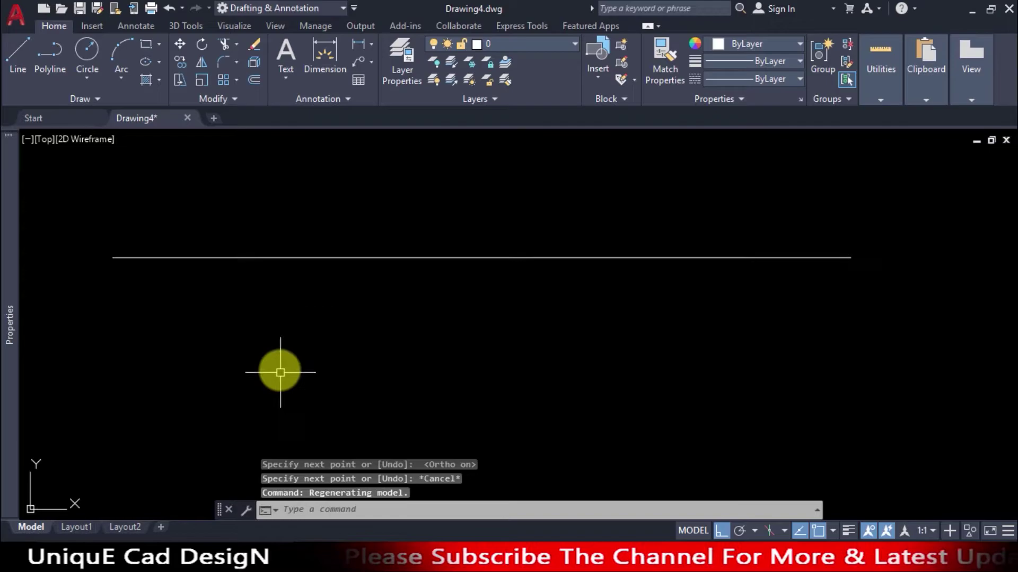
{"action": "scroll", "coordinate": [481, 320], "scroll_direction": "down", "scroll_amount": 2}
{"action": "type", "text": "o"}
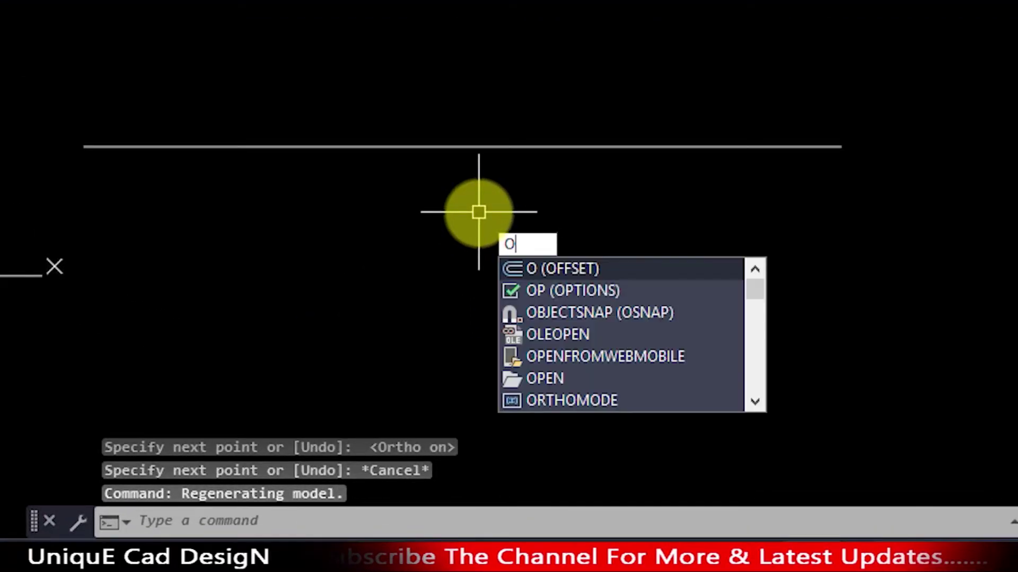
- Offset the horizontal line 3'-11 11/16" downward
{"action": "key", "text": "Return"}
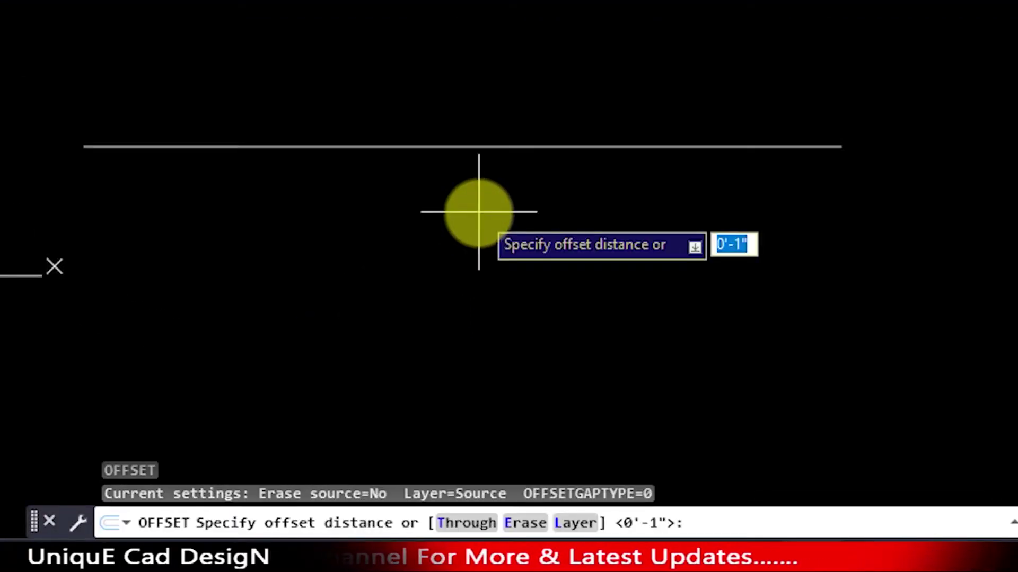
{"action": "type", "text": "3'-"}
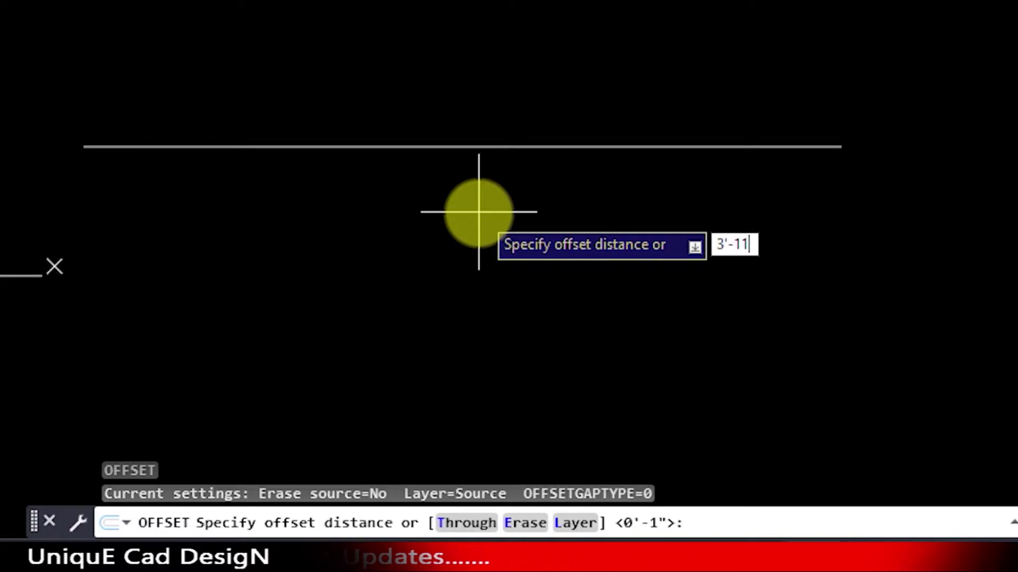
{"action": "type", "text": "11/16\""}
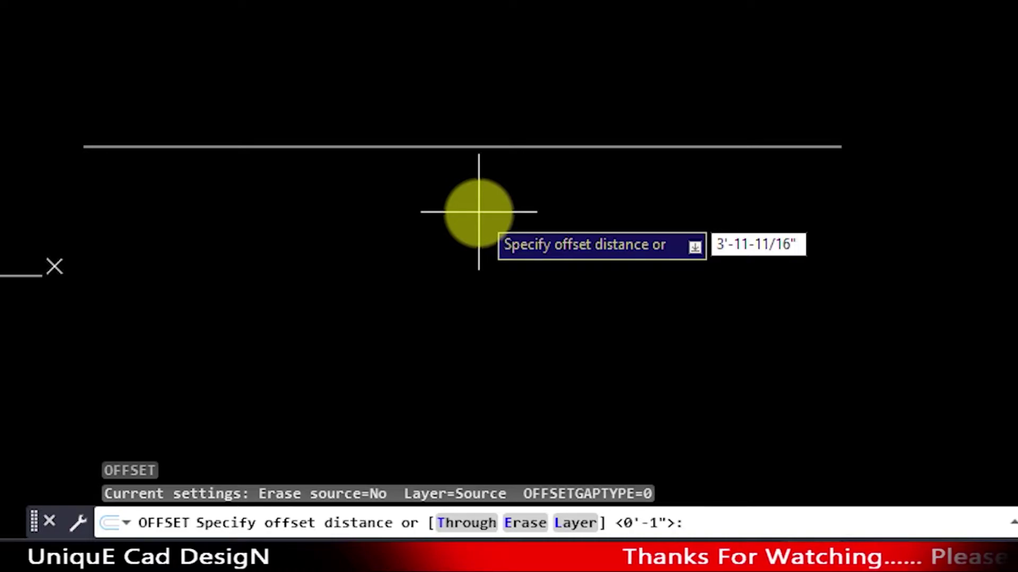
{"action": "key", "text": "Return"}
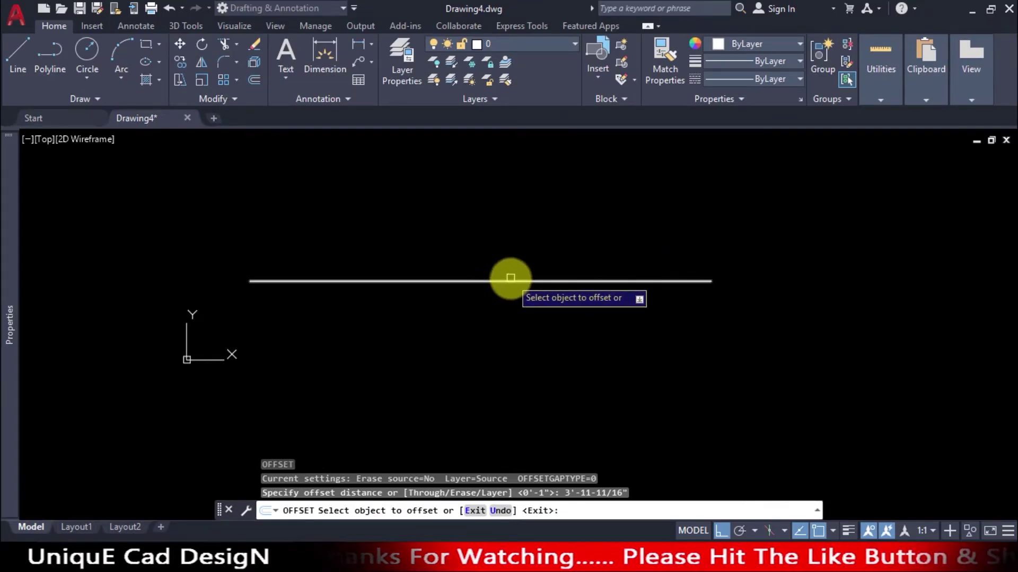
{"action": "left_click", "coordinate": [509, 280]}
{"action": "scroll", "coordinate": [510, 229], "scroll_direction": "down", "scroll_amount": 3}
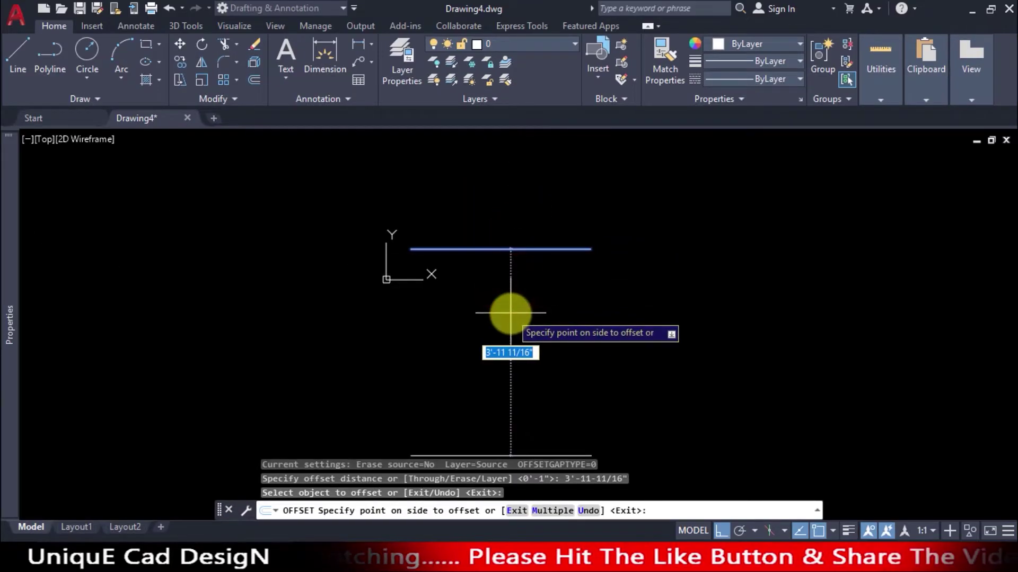
{"action": "left_click", "coordinate": [509, 311]}
{"action": "right_click", "coordinate": [533, 297]}
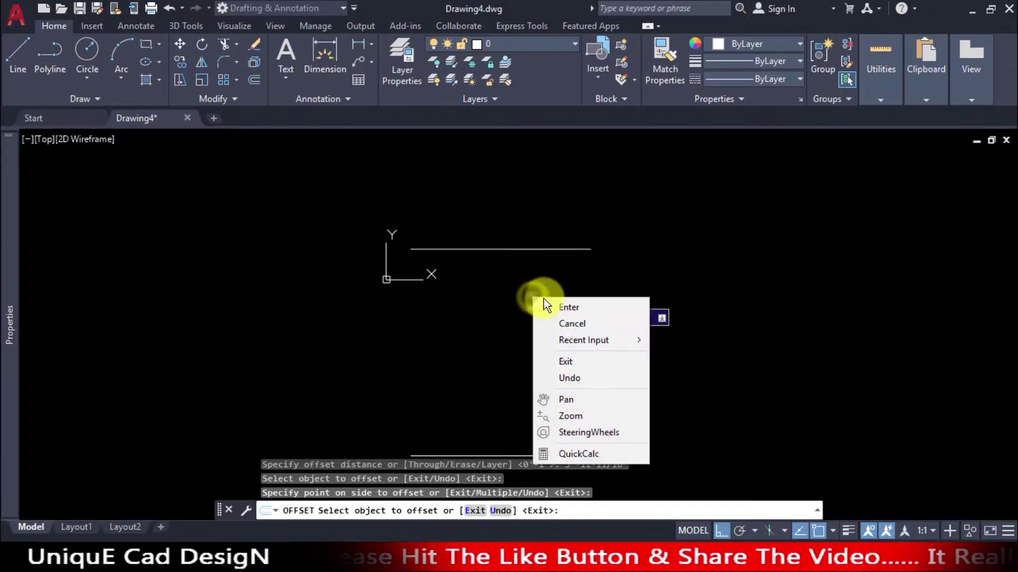
{"action": "left_click", "coordinate": [541, 303]}
{"action": "scroll", "coordinate": [563, 297], "scroll_direction": "down", "scroll_amount": 2}
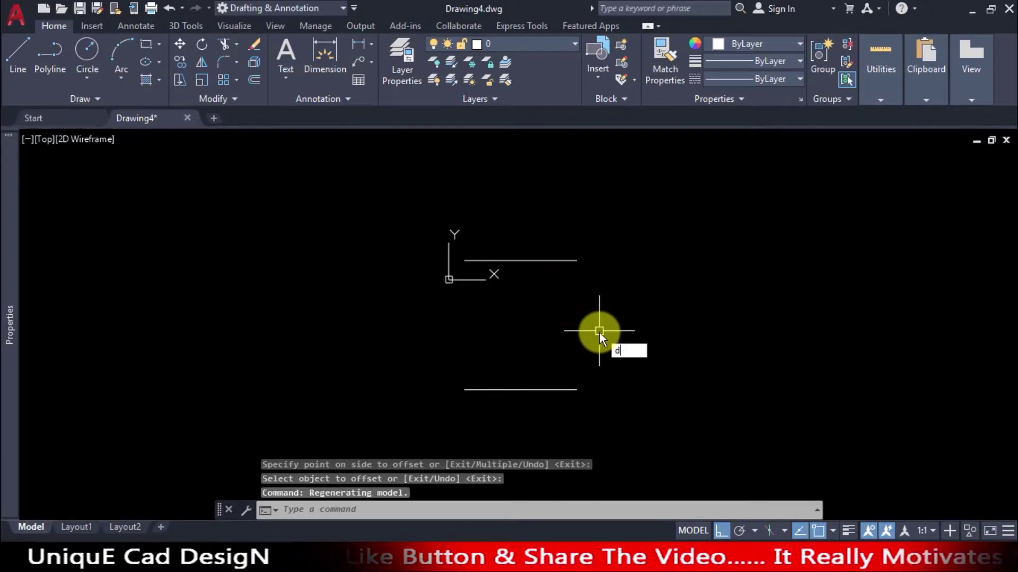
- Place a vertical 3'-11 11/16" dimension between the lines' right endpoints
{"action": "key", "text": "Return"}
{"action": "left_click", "coordinate": [577, 389]}
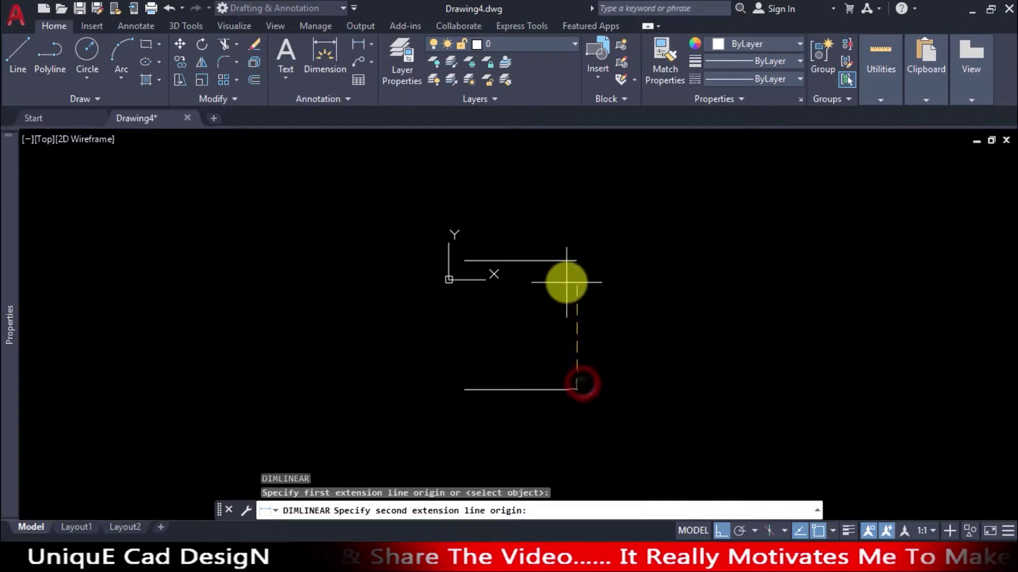
{"action": "left_click", "coordinate": [572, 265]}
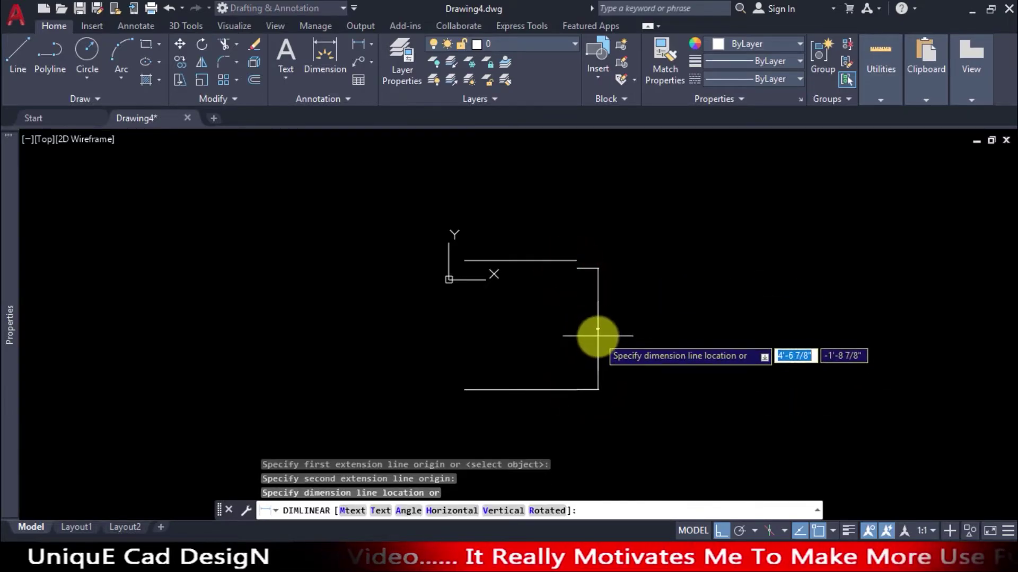
{"action": "key", "text": "Escape"}
{"action": "type", "text": "dli"}
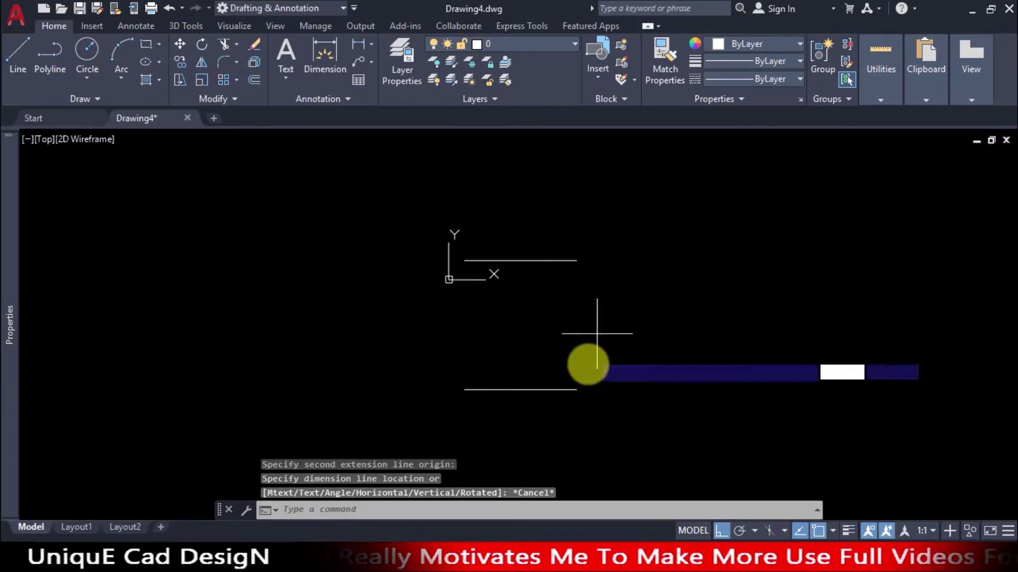
{"action": "key", "text": "Return"}
{"action": "left_click", "coordinate": [587, 383]}
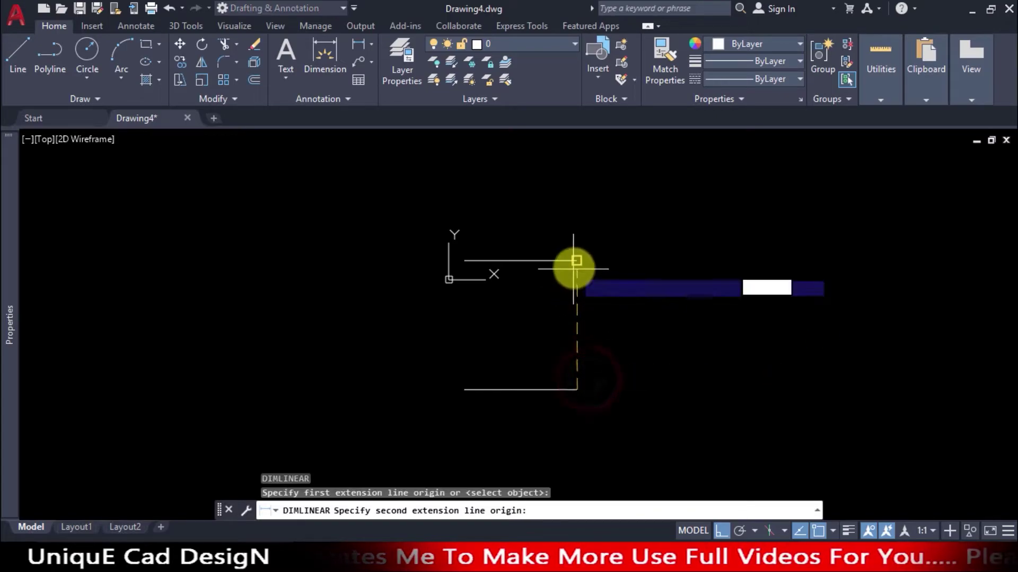
{"action": "left_click", "coordinate": [573, 267]}
{"action": "left_click", "coordinate": [594, 335]}
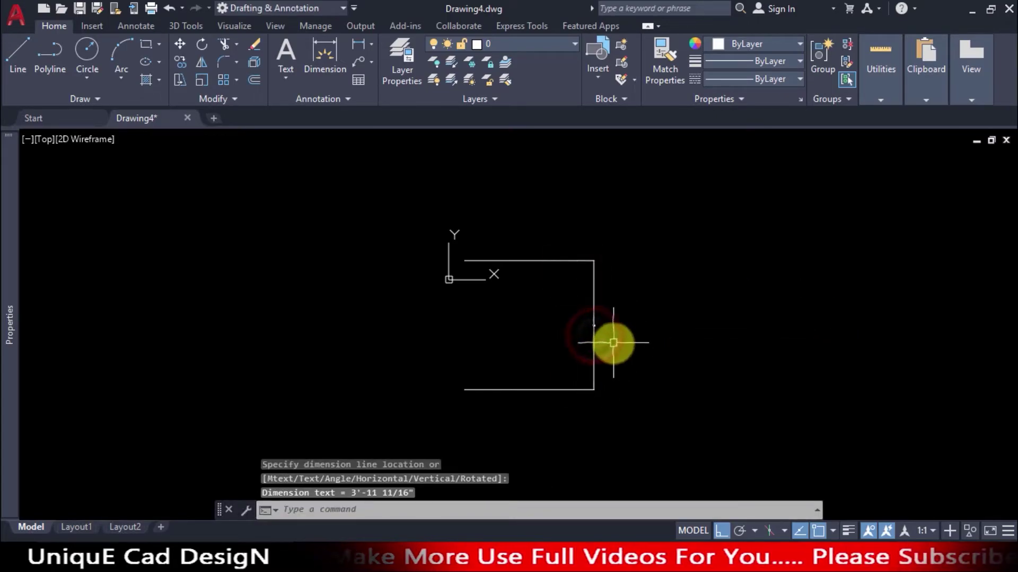
{"action": "type", "text": "d"}
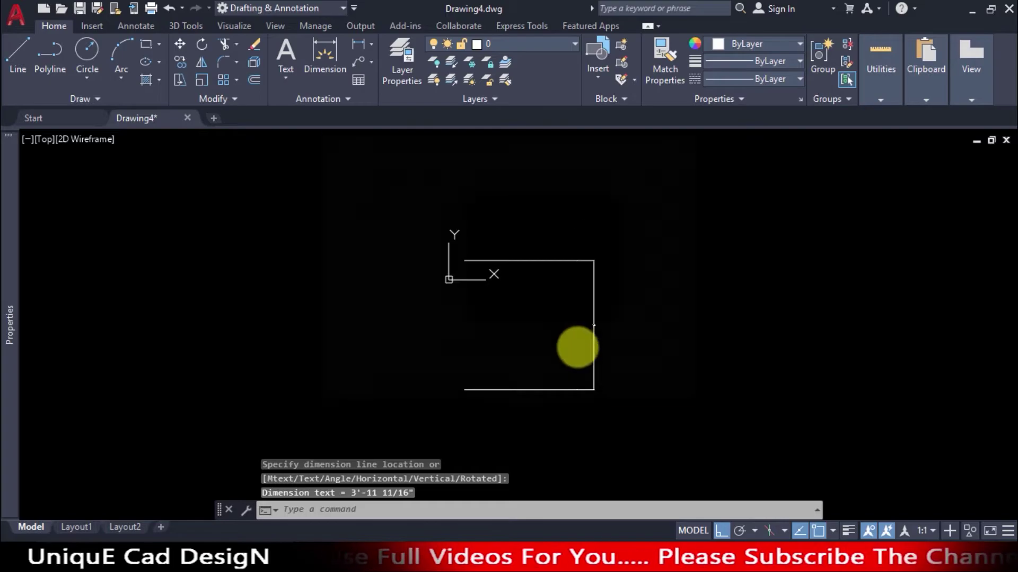
{"action": "key", "text": "Return"}
- Set the Standard style's text height to 6 and text offset to 1
{"action": "left_click", "coordinate": [672, 247]}
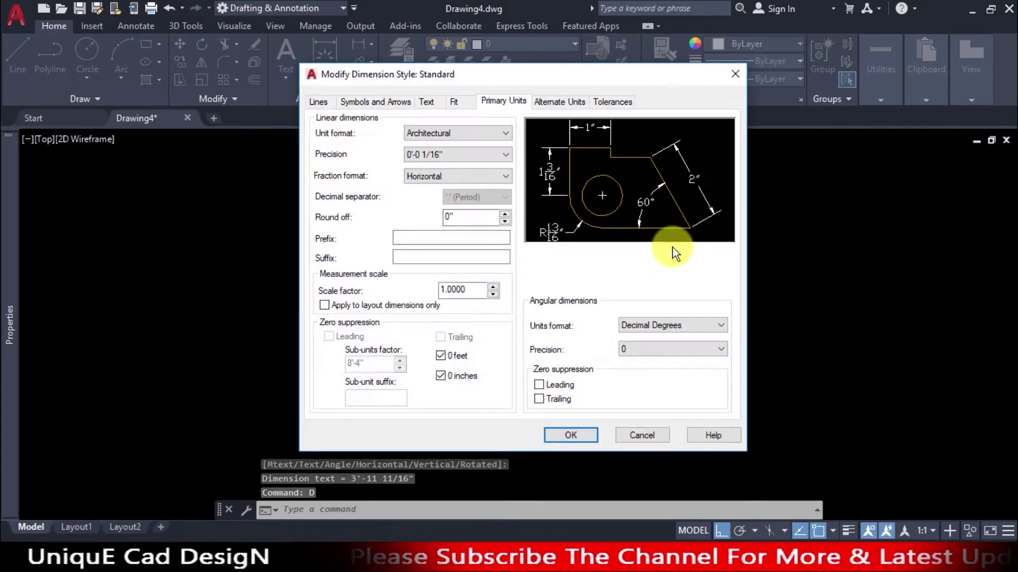
{"action": "left_click", "coordinate": [428, 103]}
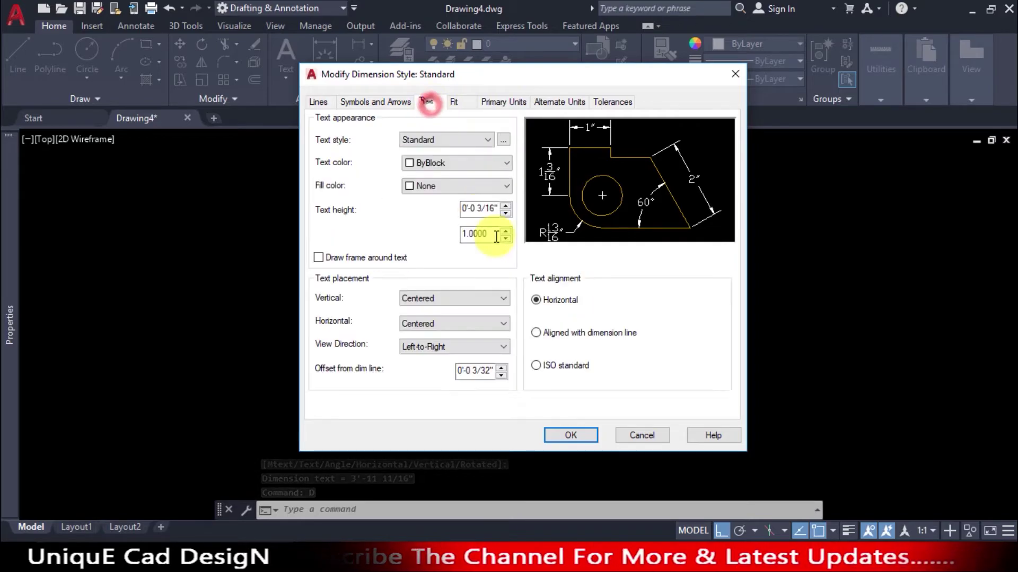
{"action": "double_click", "coordinate": [462, 210]}
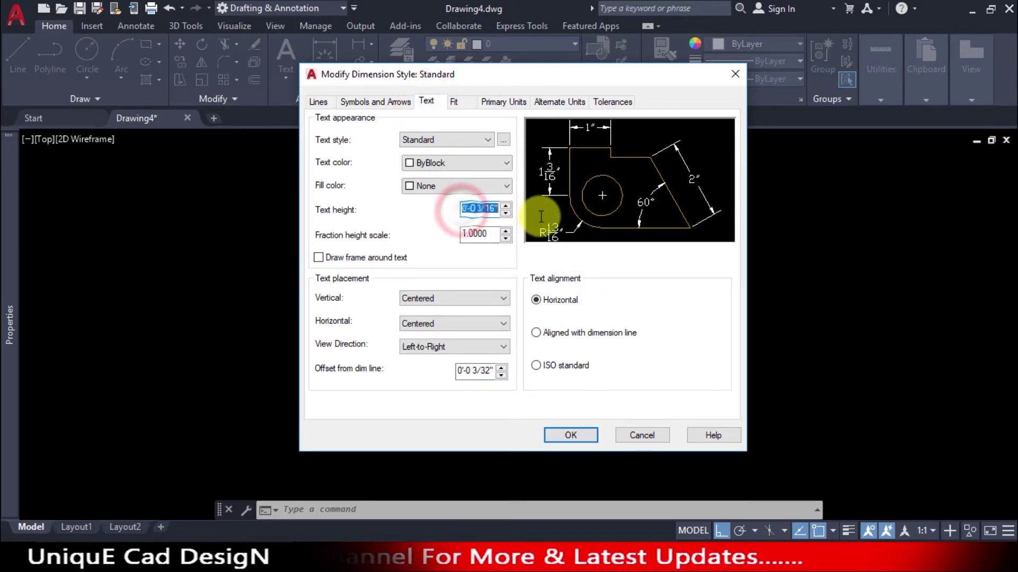
{"action": "type", "text": "6"}
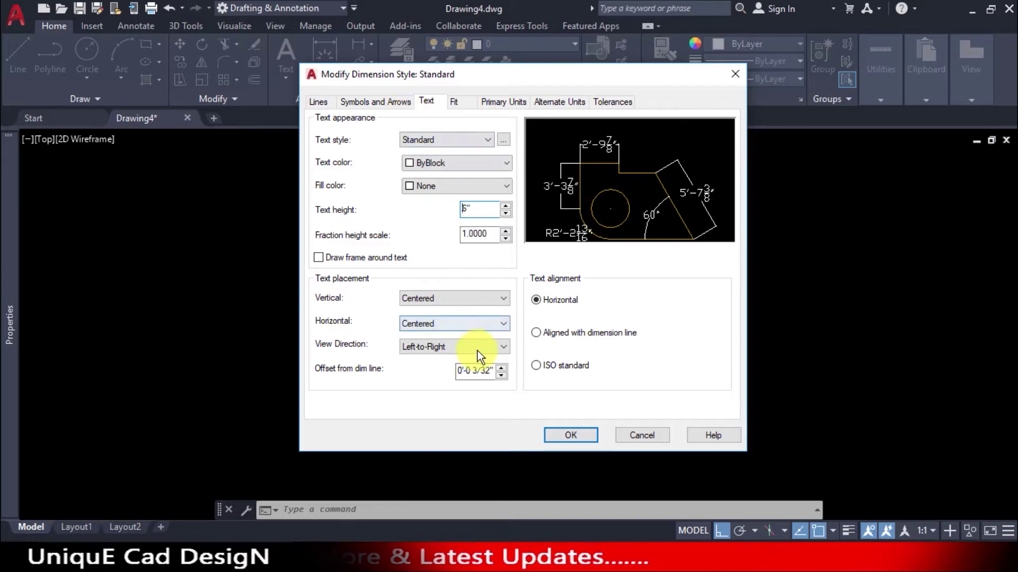
{"action": "left_click_drag", "start_coordinate": [488, 369], "coordinate": [440, 368]}
{"action": "type", "text": "1"}
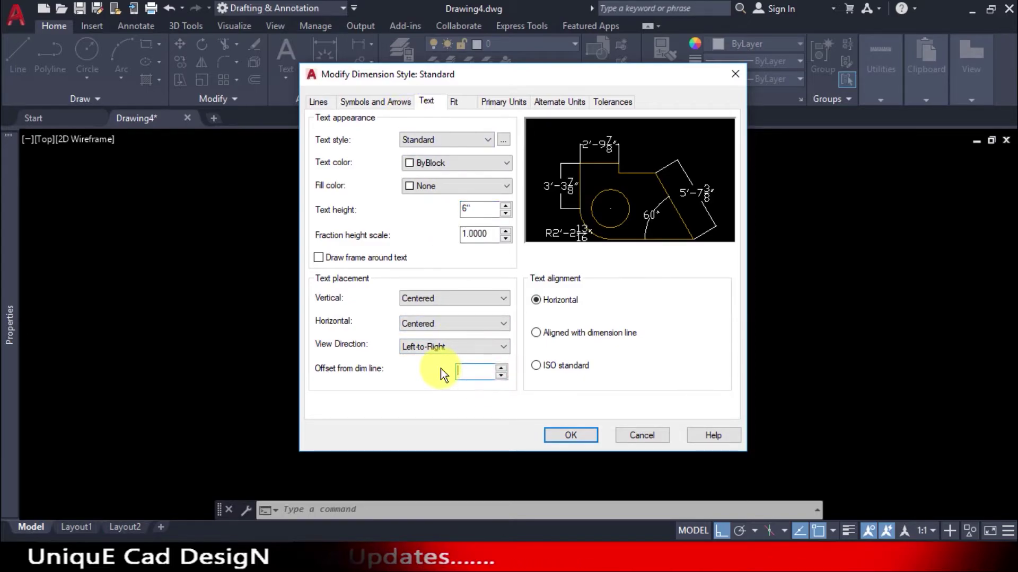
- Set arrow size 5, extension and origin offsets 4, and make Standard current
{"action": "left_click", "coordinate": [376, 101]}
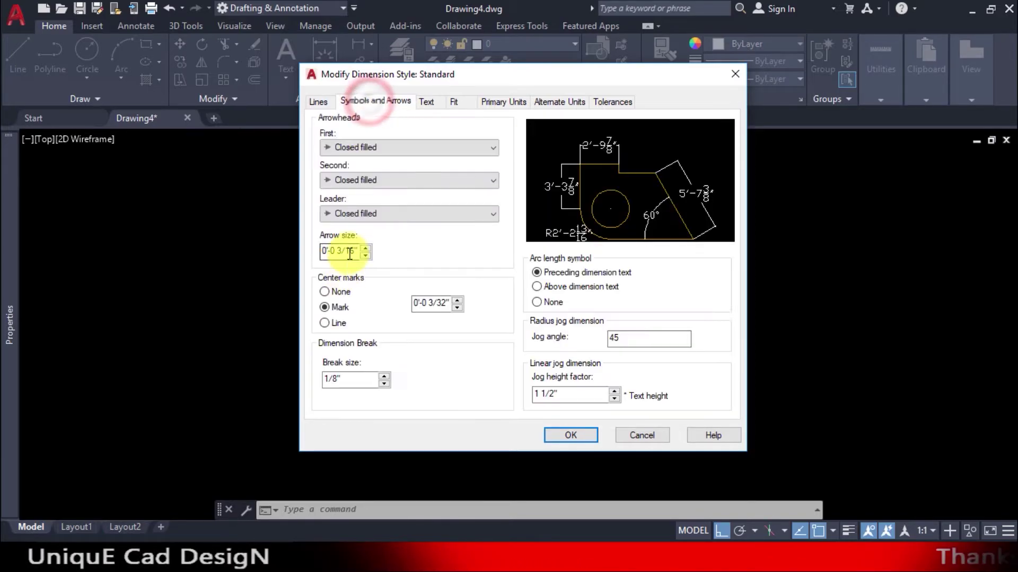
{"action": "left_click_drag", "start_coordinate": [352, 251], "coordinate": [190, 260]}
{"action": "type", "text": "5"}
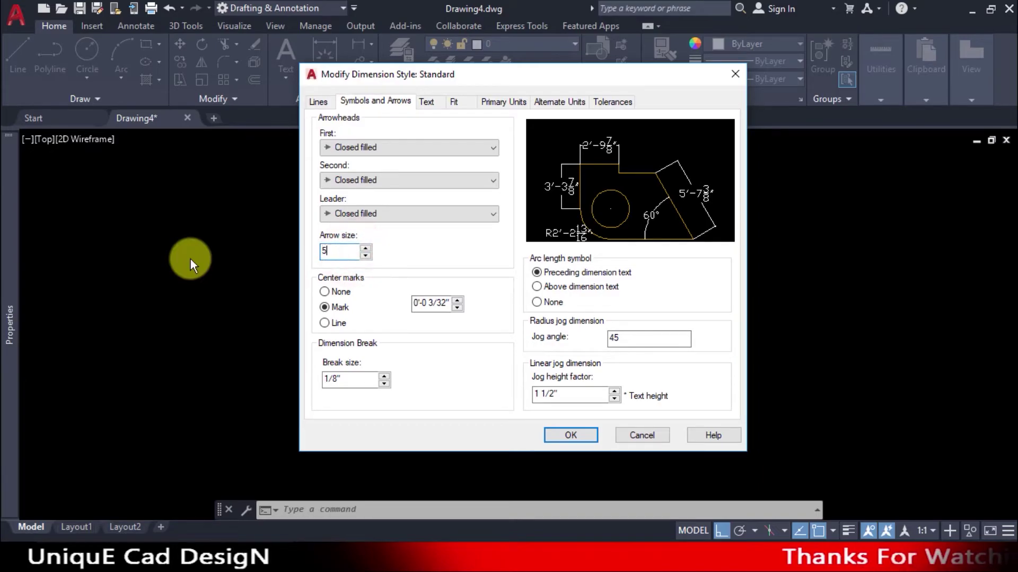
{"action": "left_click", "coordinate": [324, 105]}
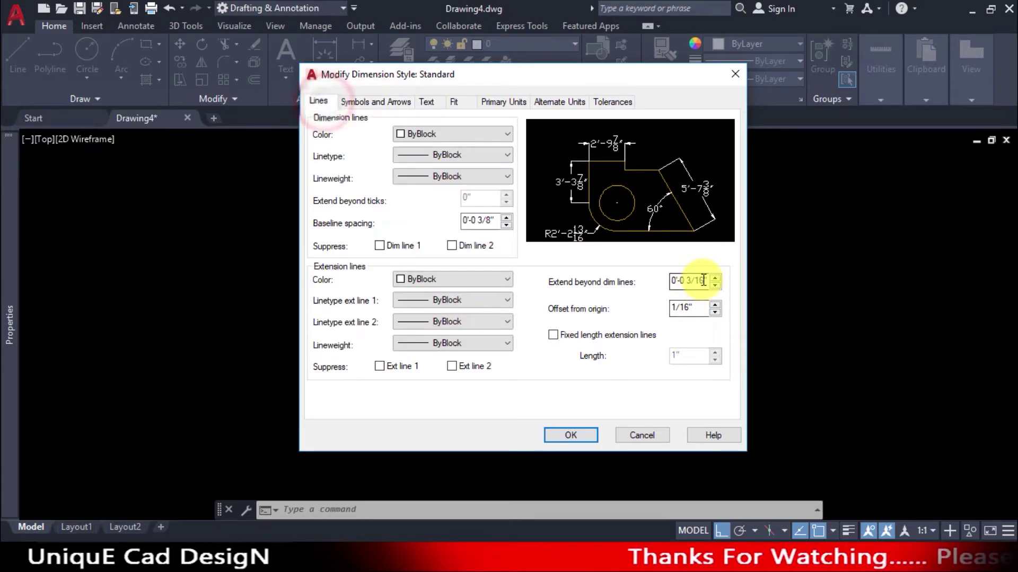
{"action": "left_click_drag", "start_coordinate": [705, 279], "coordinate": [632, 289]}
{"action": "key", "text": "BackSpace"}
{"action": "type", "text": "4"}
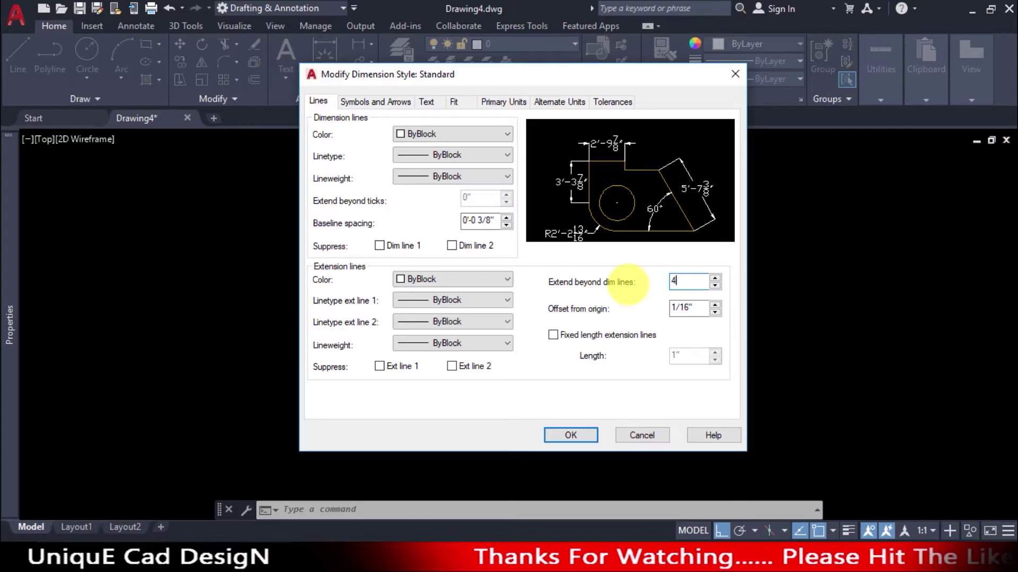
{"action": "left_click_drag", "start_coordinate": [692, 309], "coordinate": [672, 309]}
{"action": "type", "text": "4"}
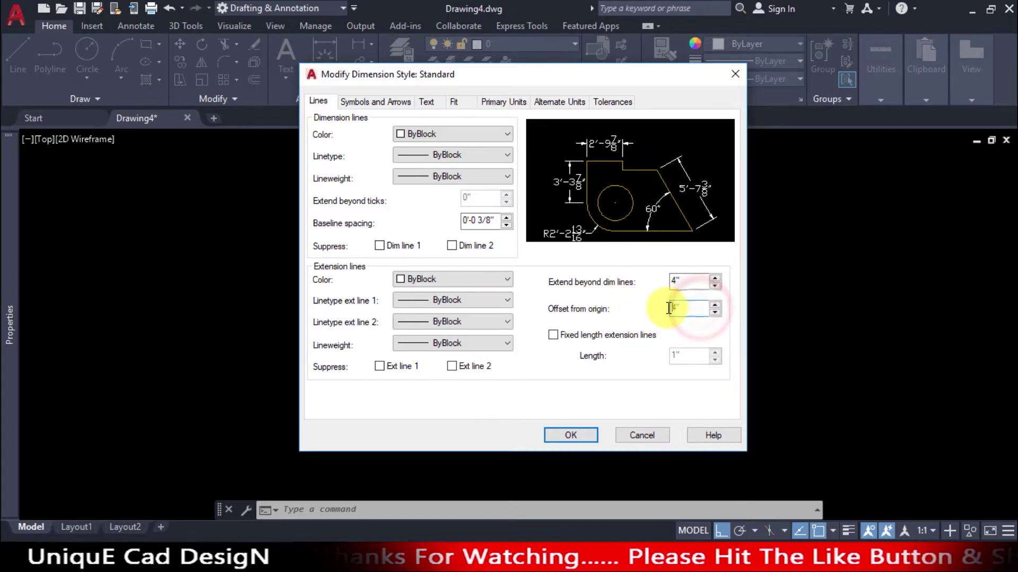
{"action": "left_click", "coordinate": [570, 435]}
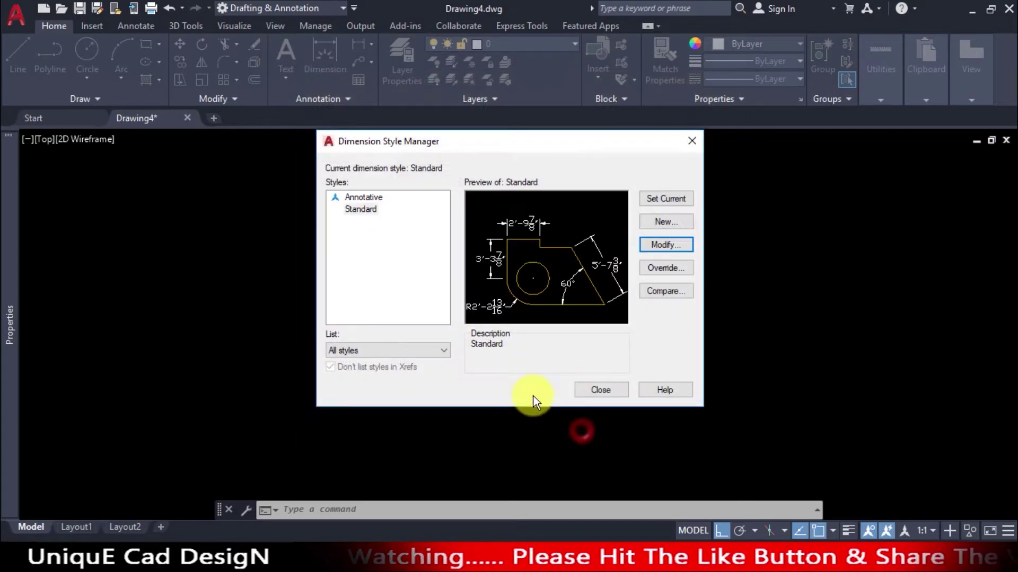
{"action": "left_click", "coordinate": [667, 198]}
{"action": "left_click", "coordinate": [613, 394]}
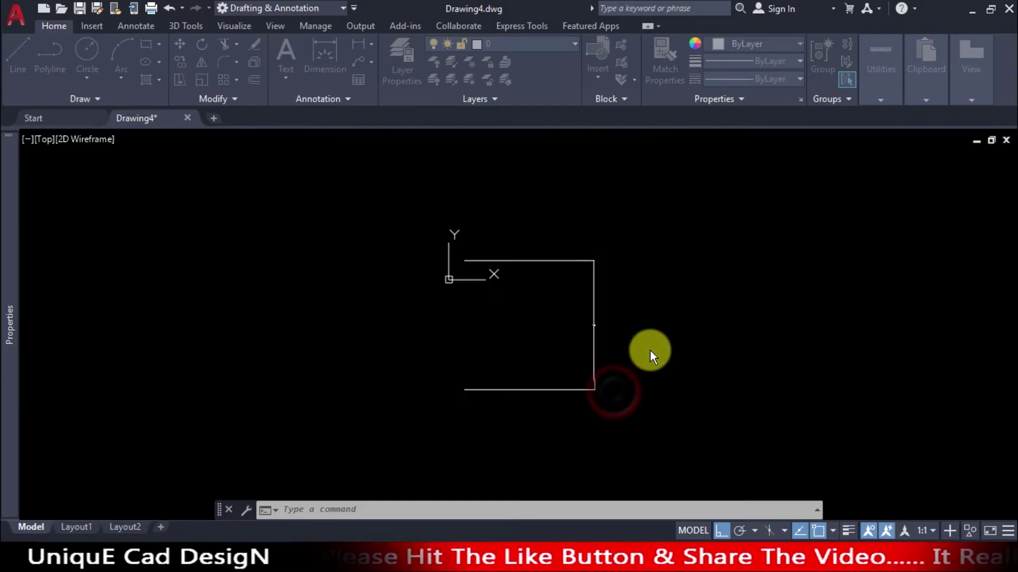
{"action": "scroll", "coordinate": [603, 346], "scroll_direction": "up", "scroll_amount": 2}
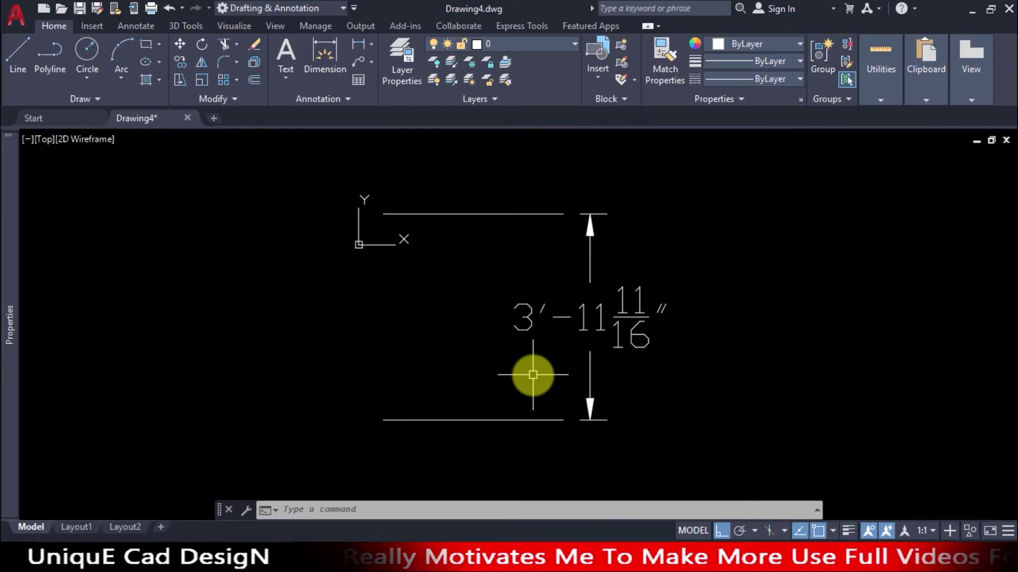
{"action": "scroll", "coordinate": [533, 374], "scroll_direction": "down", "scroll_amount": 2}
{"action": "type", "text": "UN"}
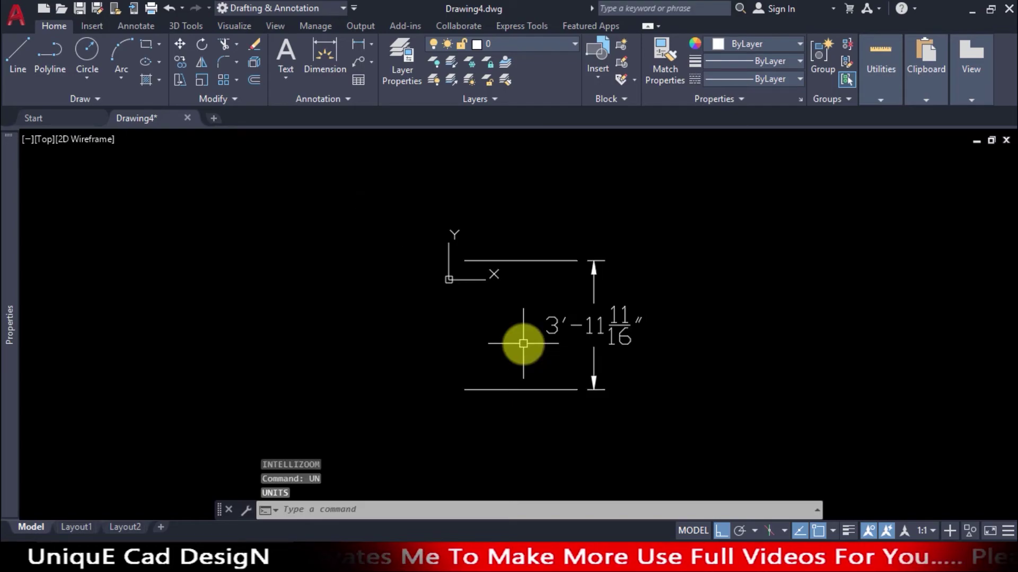
{"action": "type", "text": "d"}
- Reopen the Dimension Style Manager with D and modify the Standard style
{"action": "key", "text": "Return"}
{"action": "left_click", "coordinate": [660, 245]}
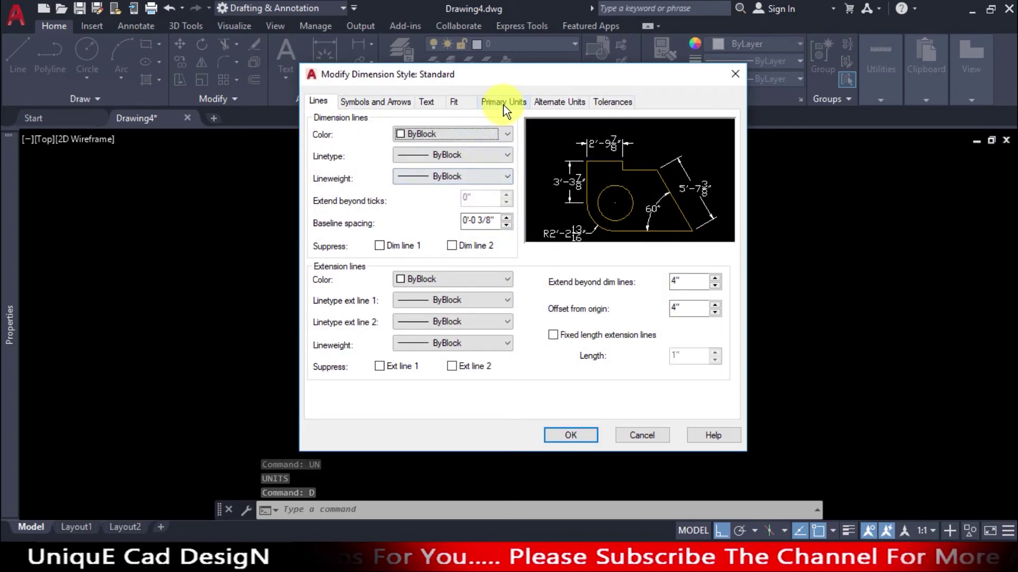
- Lower the Standard style's precision to 0'-0 1/4" and make it current
{"action": "left_click", "coordinate": [503, 104]}
{"action": "left_click", "coordinate": [466, 155]}
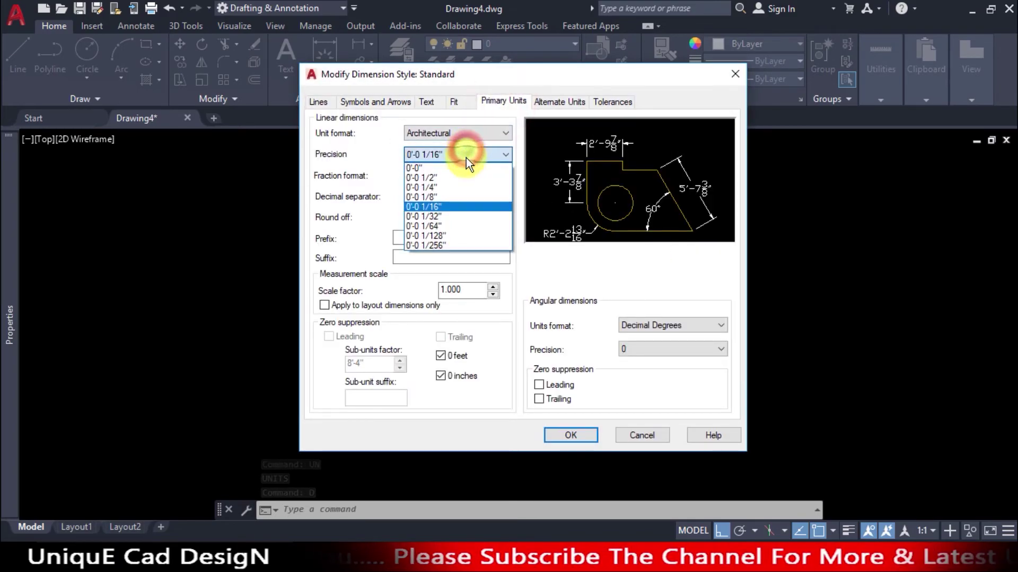
{"action": "left_click", "coordinate": [446, 205]}
{"action": "left_click", "coordinate": [580, 430]}
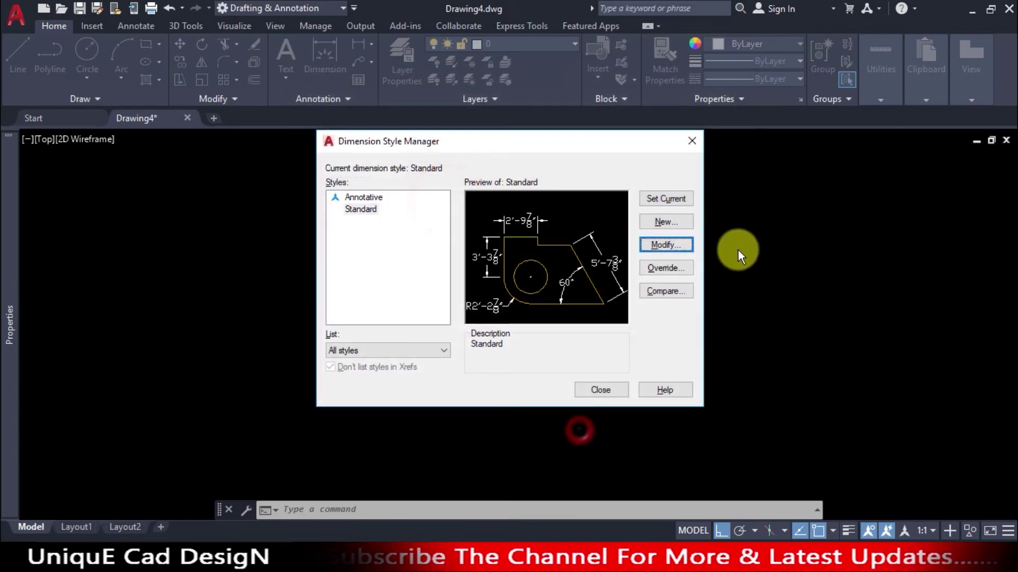
{"action": "left_click", "coordinate": [672, 200]}
{"action": "left_click", "coordinate": [590, 391]}
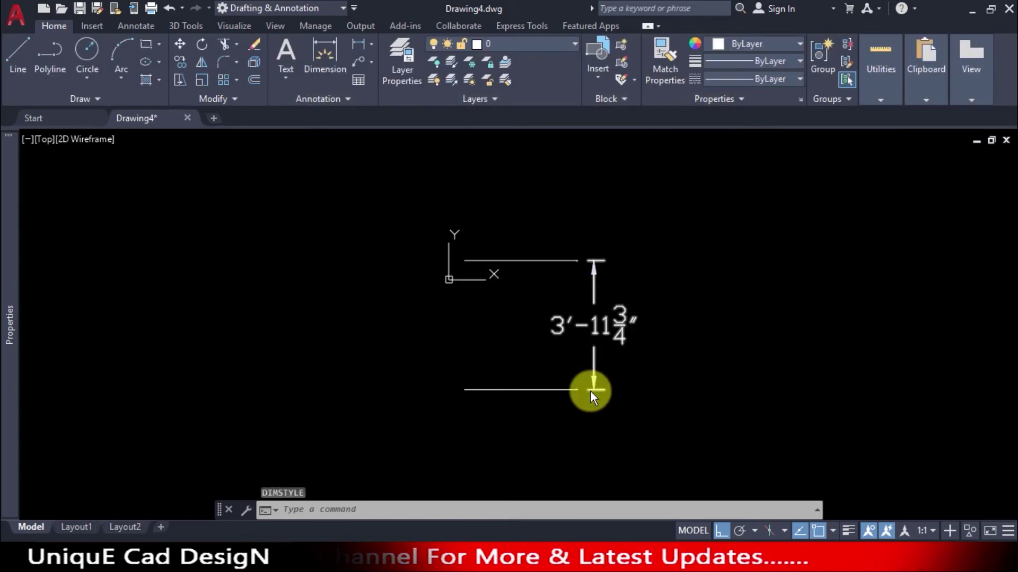